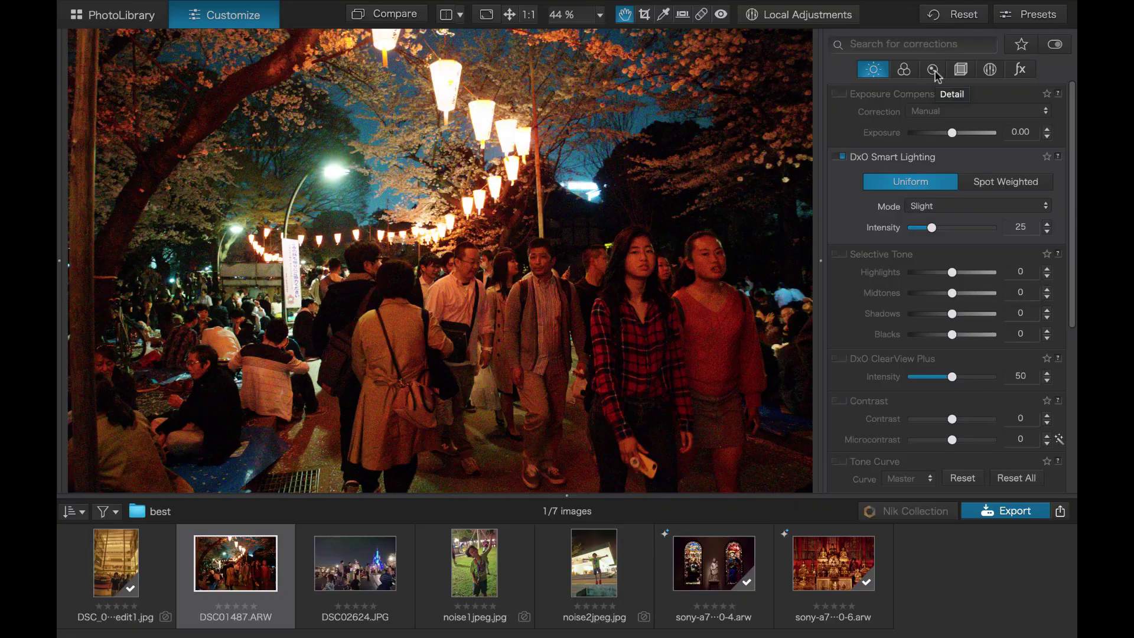
Step: Turn on DeepPRIME denoising for the night street photo and compare the woman's face with the correction off and on
left_click(922, 104)
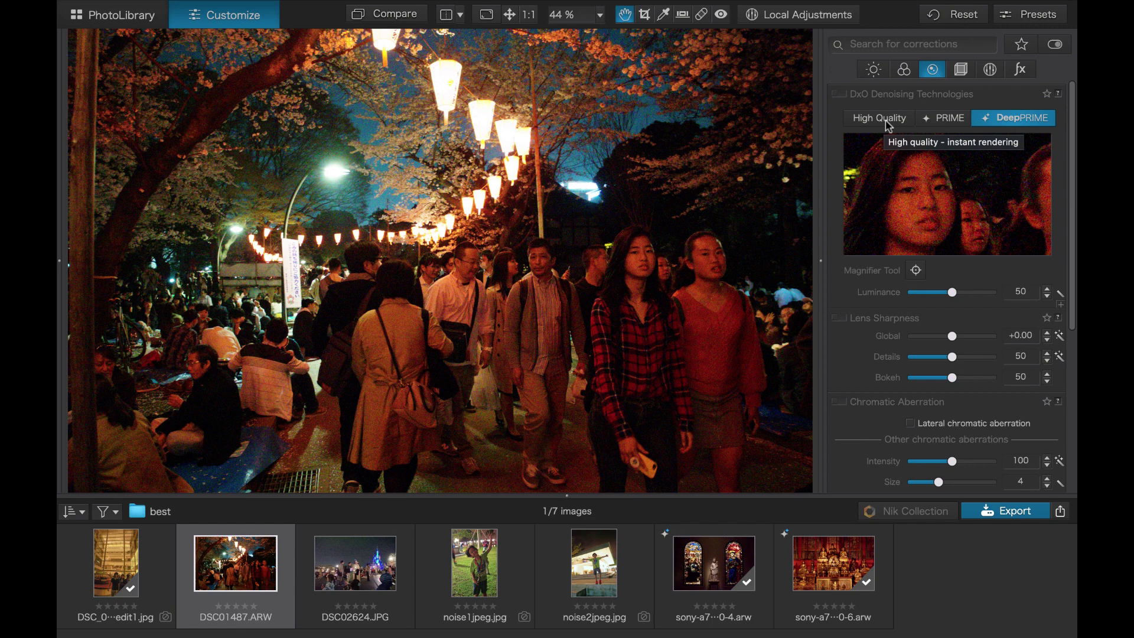
scroll(676, 268, "up", 8)
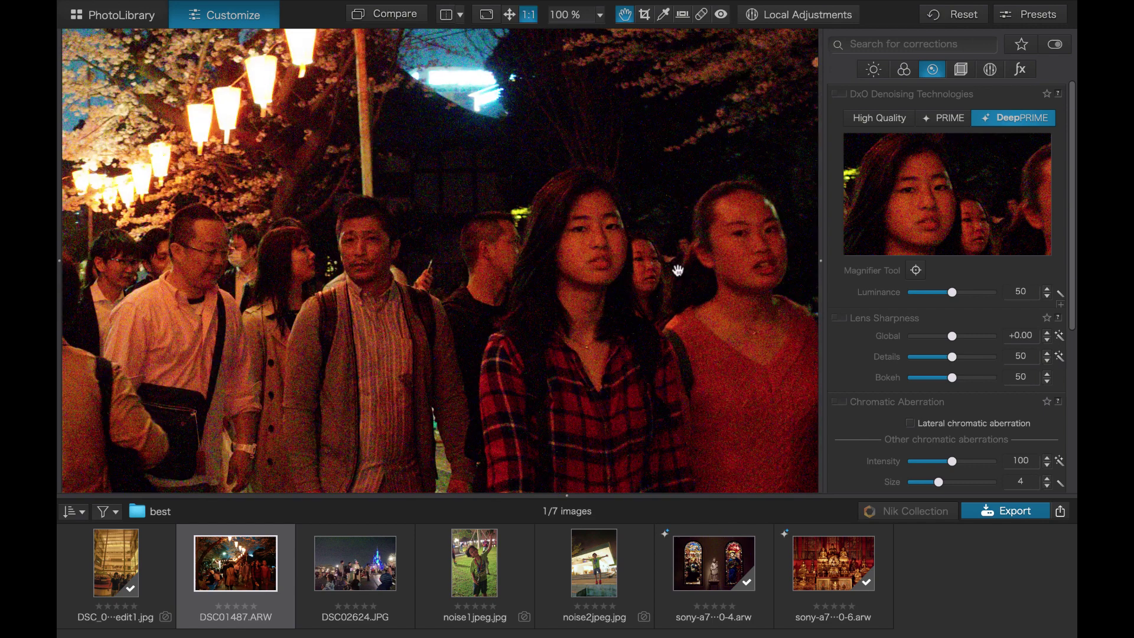
scroll(678, 269, "up", 3)
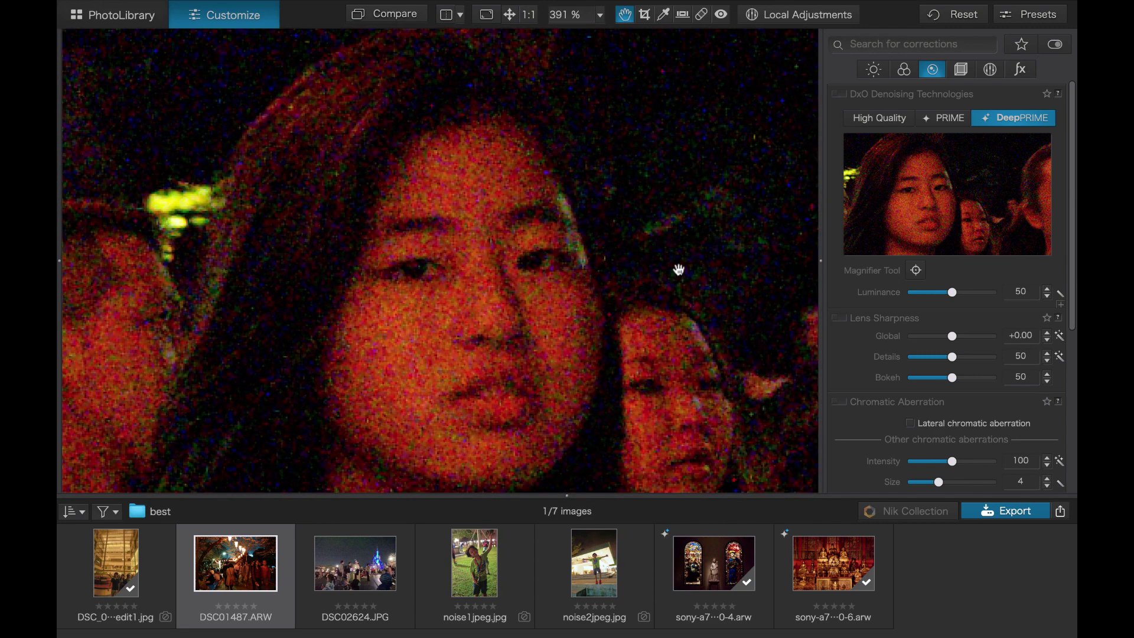
scroll(562, 278, "up", 1)
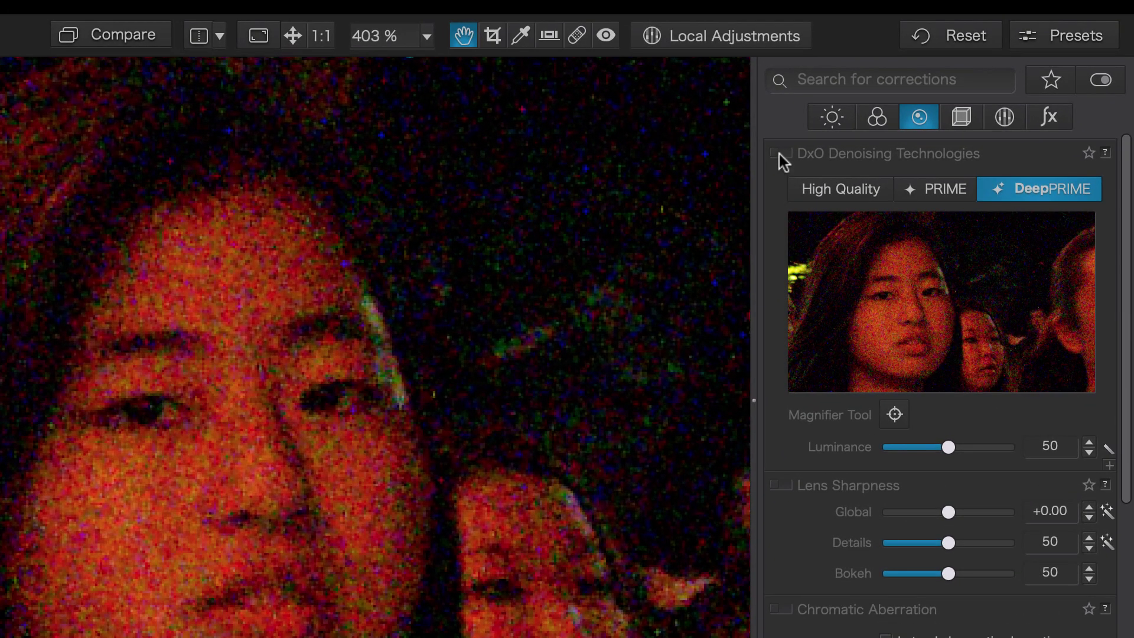
left_click(778, 154)
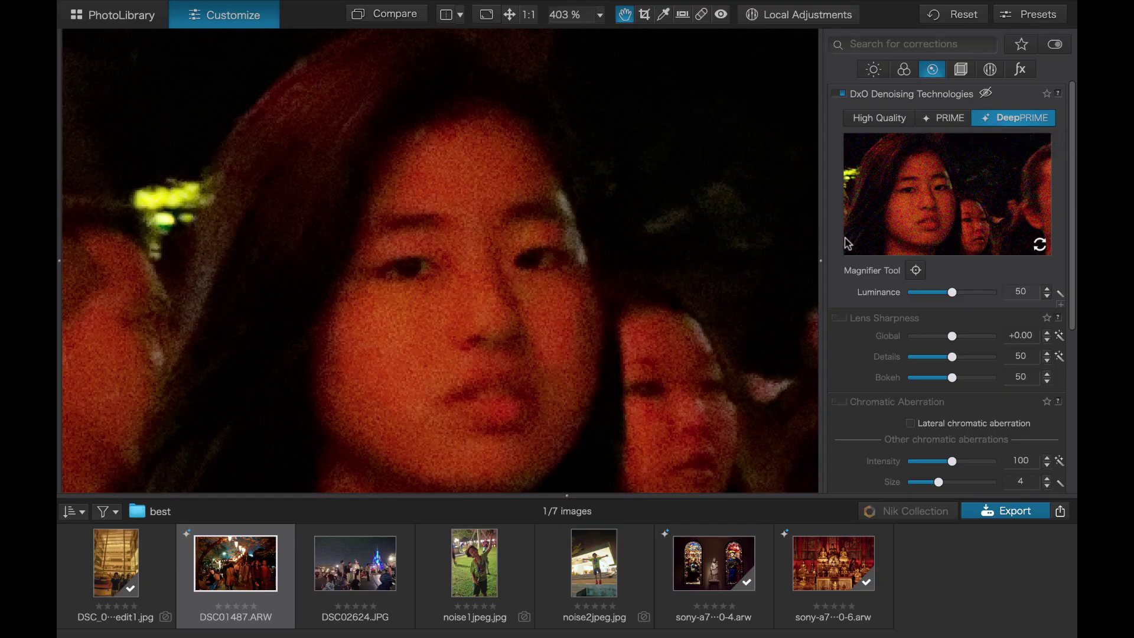
left_click(841, 94)
left_click(841, 96)
Step: Set the DeepPRIME Luminance to 48 and compare the photo with and without the denoising
left_click(953, 294)
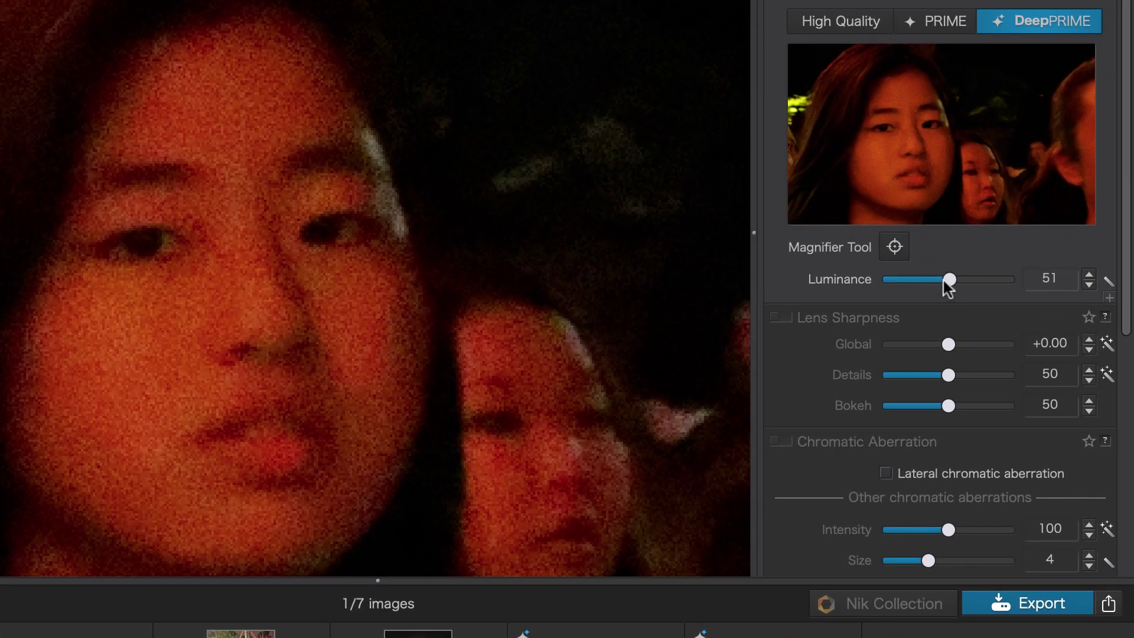
mouse_move(944, 281)
left_mouse_down()
mouse_move(920, 281)
mouse_move(898, 246)
mouse_move(895, 279)
mouse_move(945, 281)
left_mouse_up()
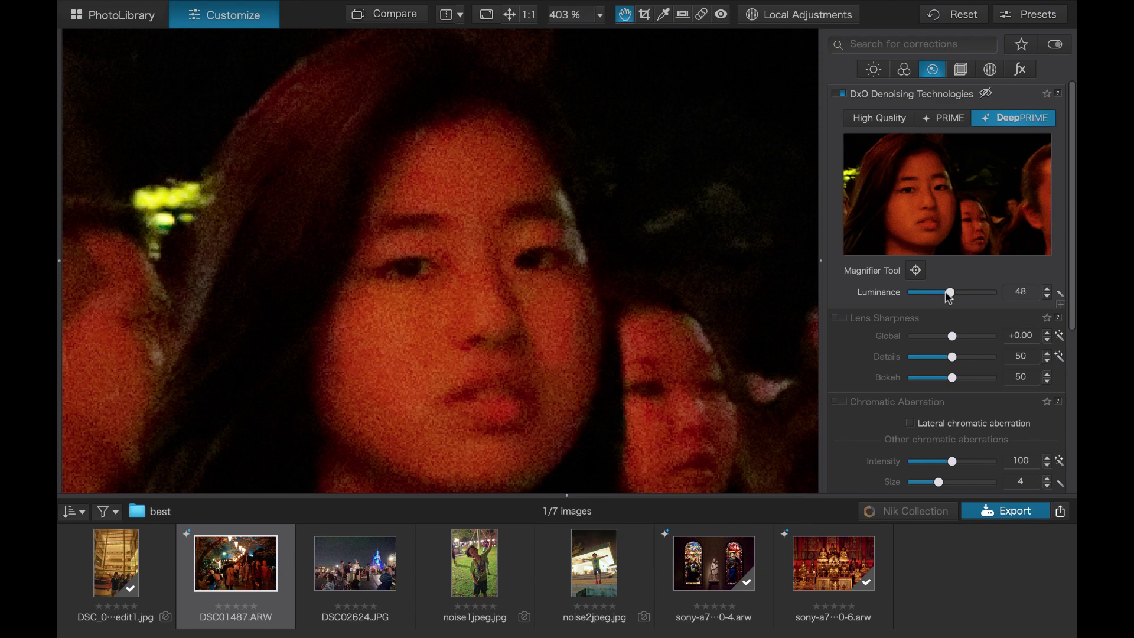
left_click(839, 95)
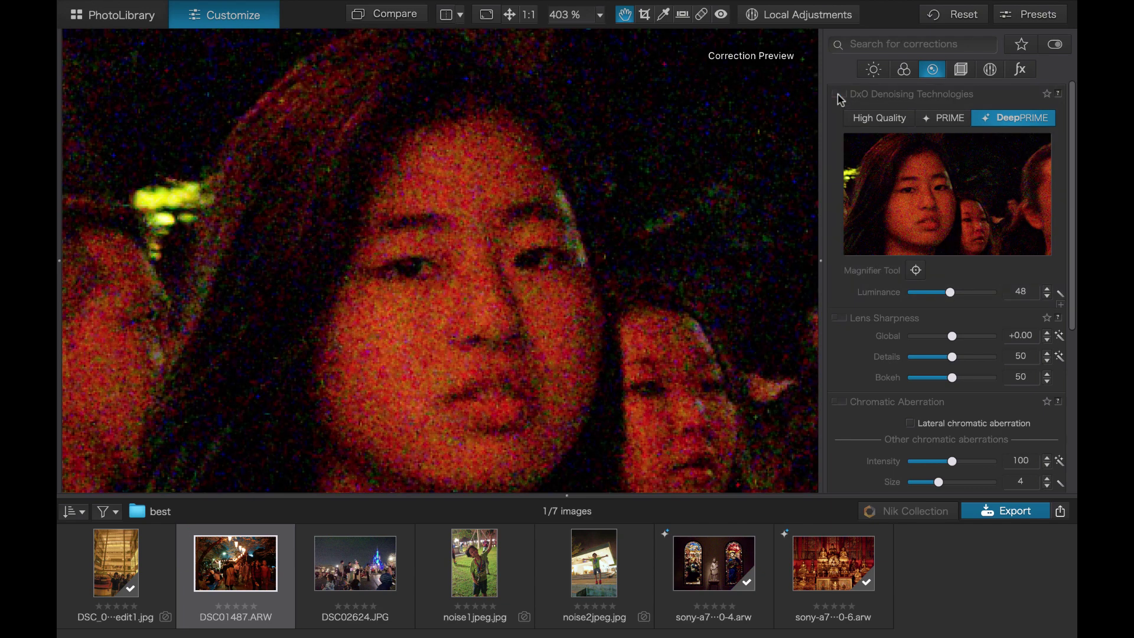
left_click(839, 95)
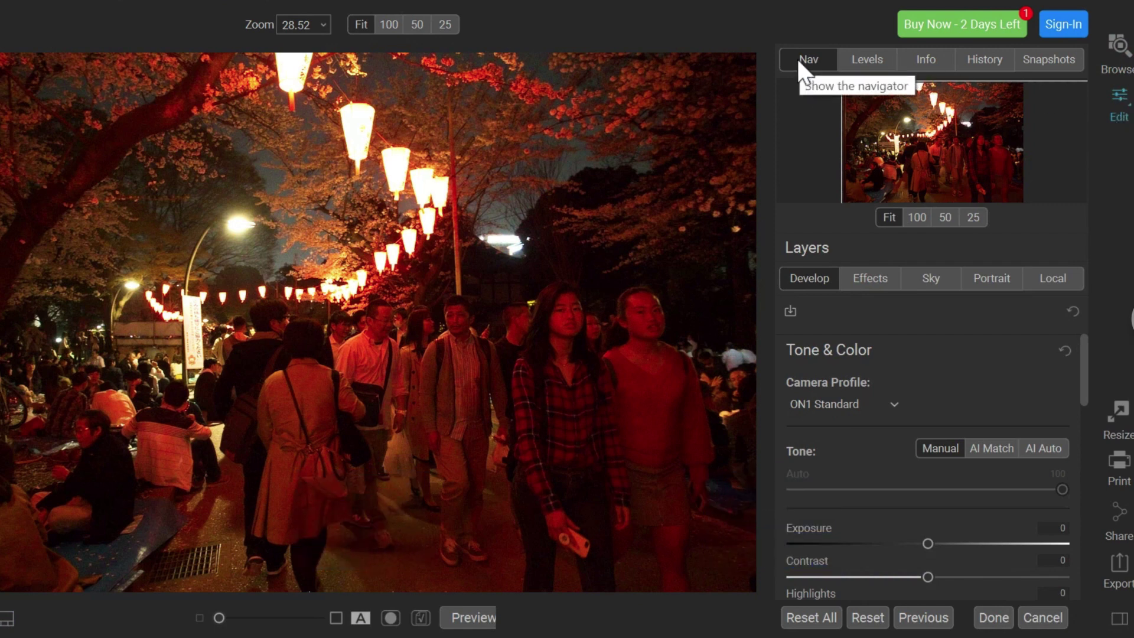
Step: Expand the layer stack to show the DSC01487.ARW layer and its opacity
left_click(805, 247)
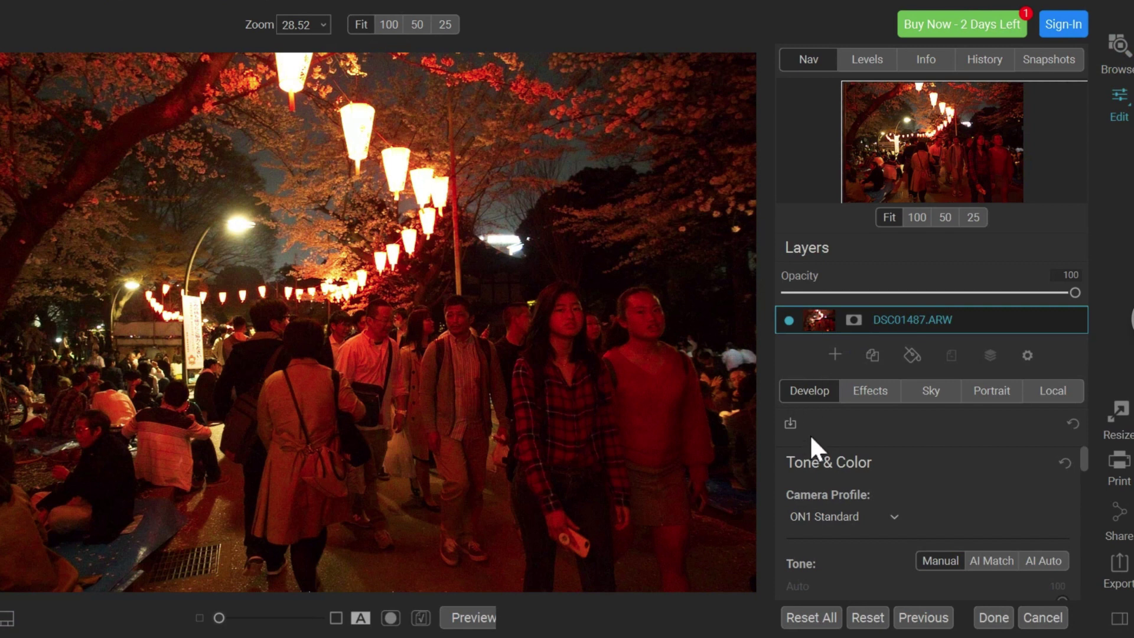
left_click(810, 248)
left_click(811, 248)
left_click(810, 248)
left_click(811, 248)
left_click(811, 248)
left_click(810, 246)
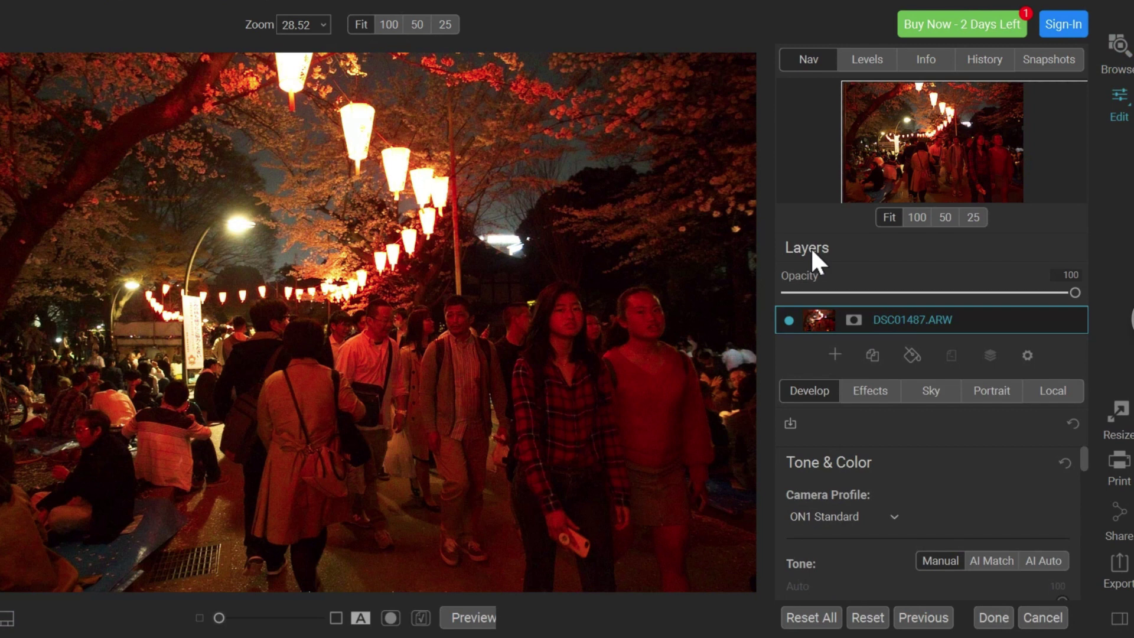
Step: Collapse the Tone & Color settings and bring up the Noise & Sharpening settings
left_click(822, 462)
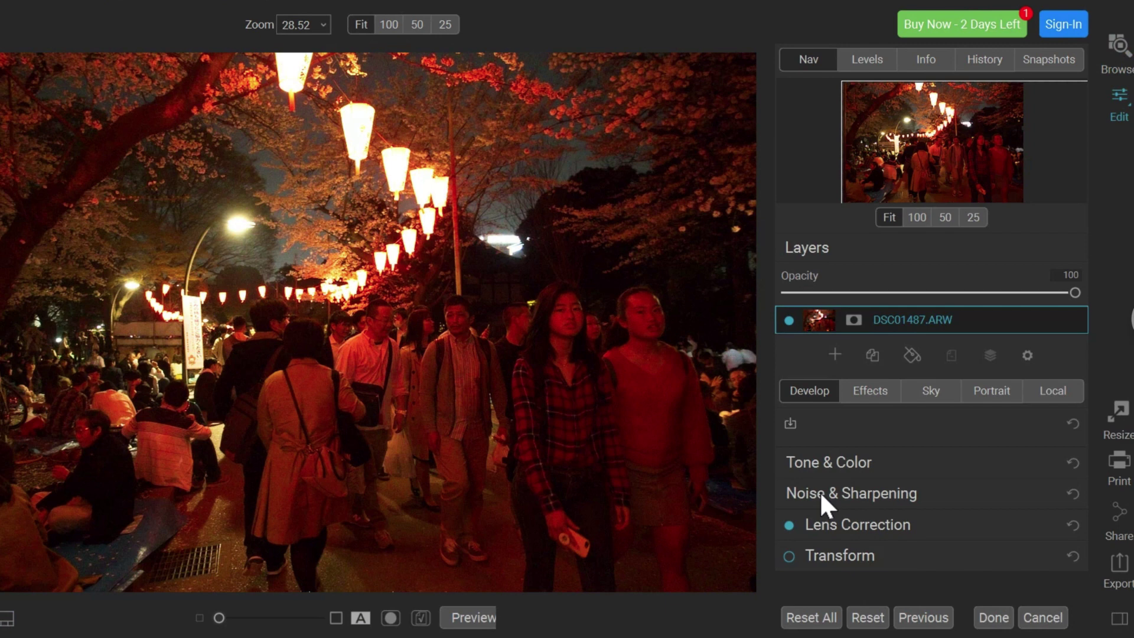
left_click(821, 494)
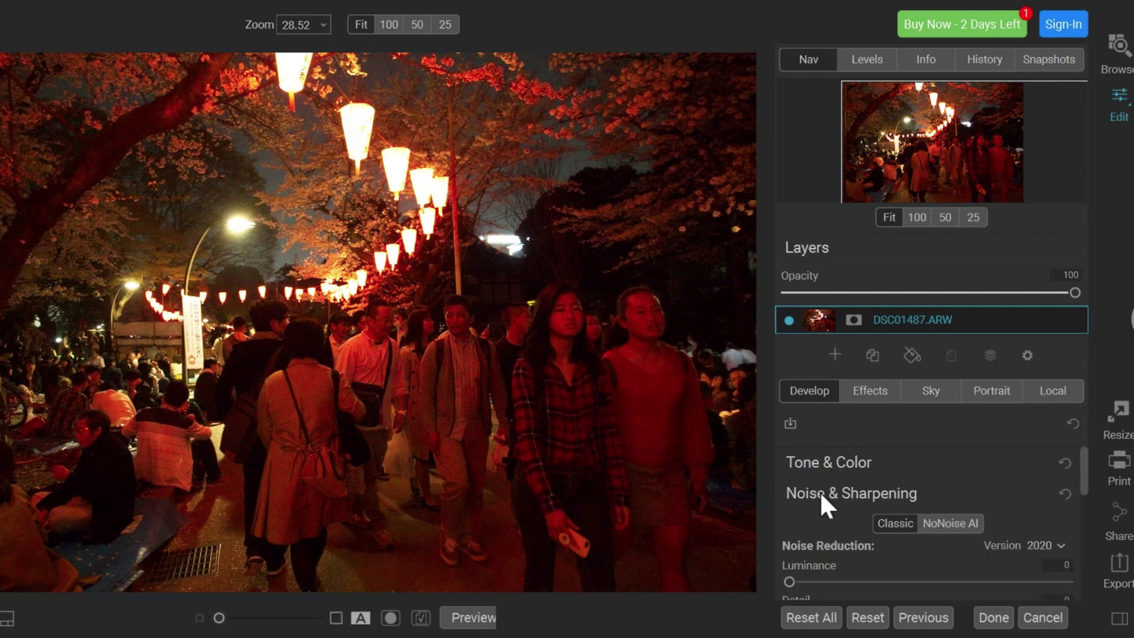
scroll(807, 510, "down", 2)
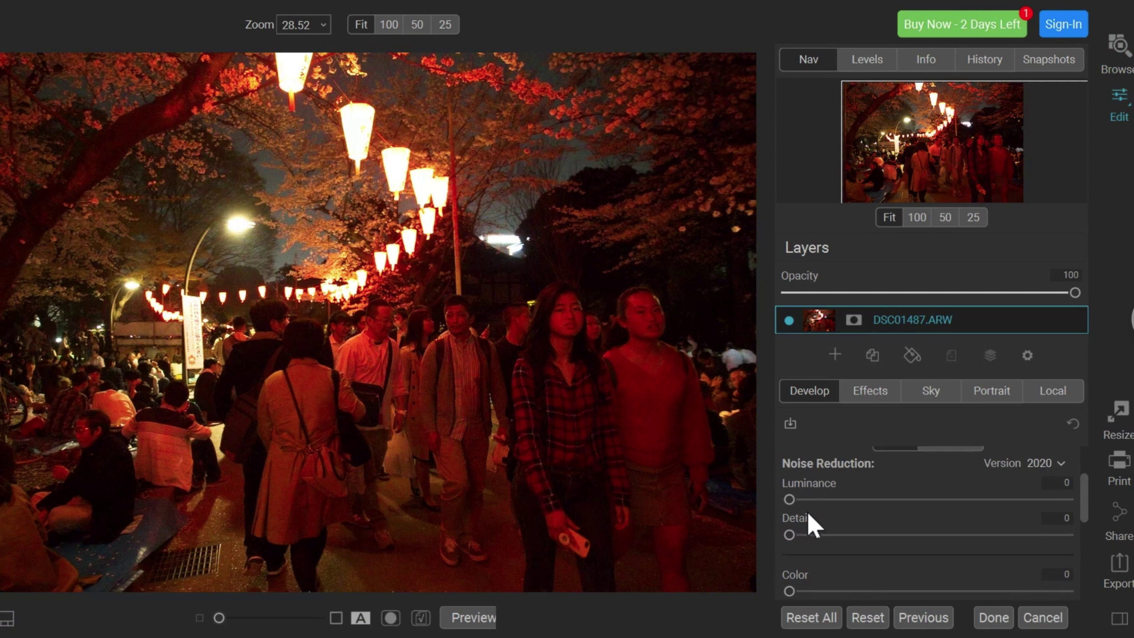
scroll(808, 513, "up", 1)
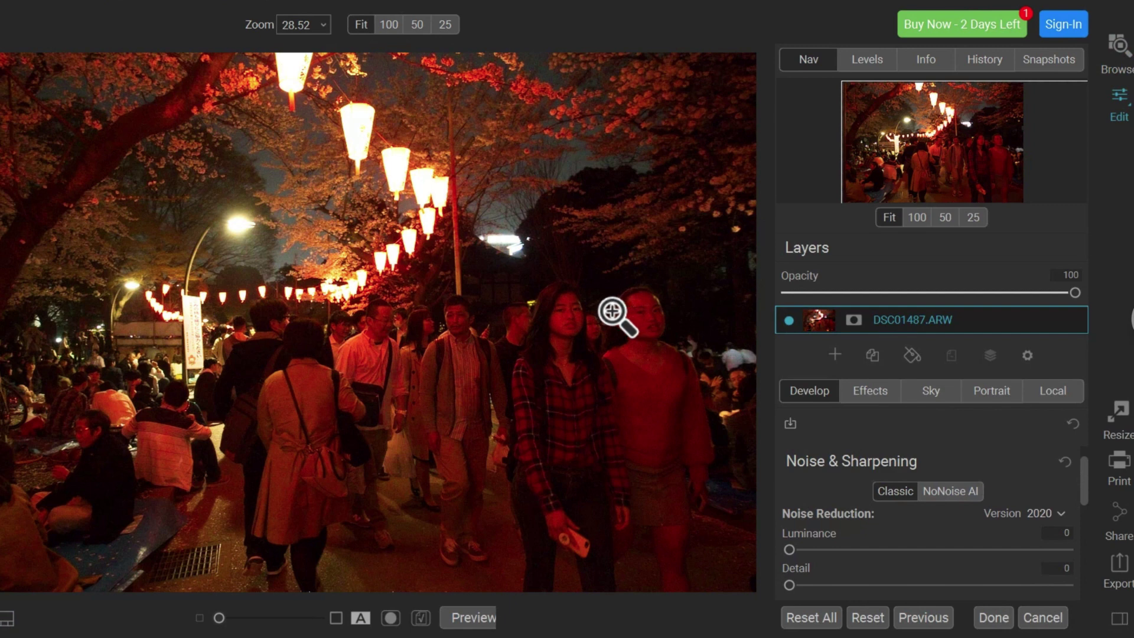
Step: Switch the photo's noise reduction from Classic to NoNoise AI, with the woman's face enlarged for inspection
left_click_drag(219, 618, 258, 617)
left_click_drag(547, 387, 66, 374)
left_click_drag(608, 378, 381, 366)
left_click_drag(644, 361, 235, 461)
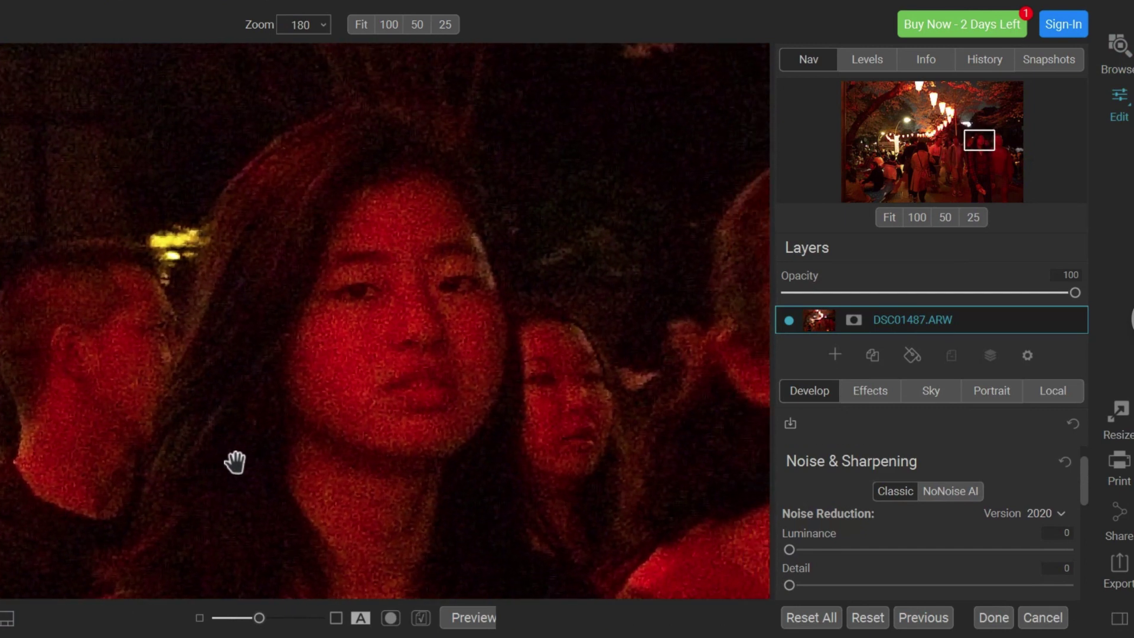
left_click_drag(260, 618, 300, 620)
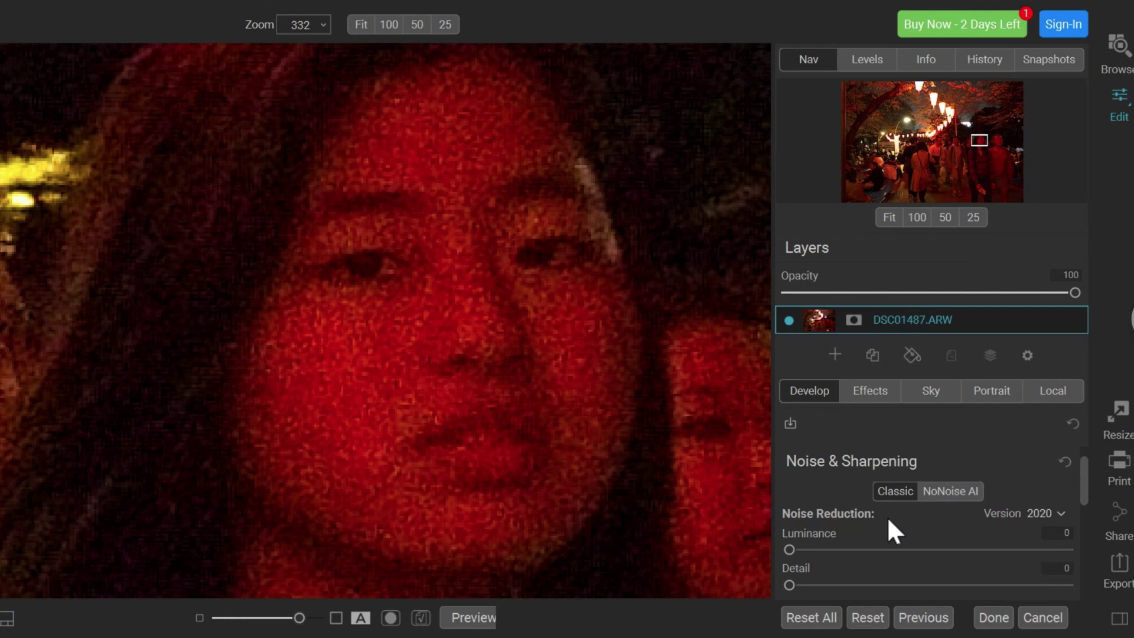
left_click(951, 489)
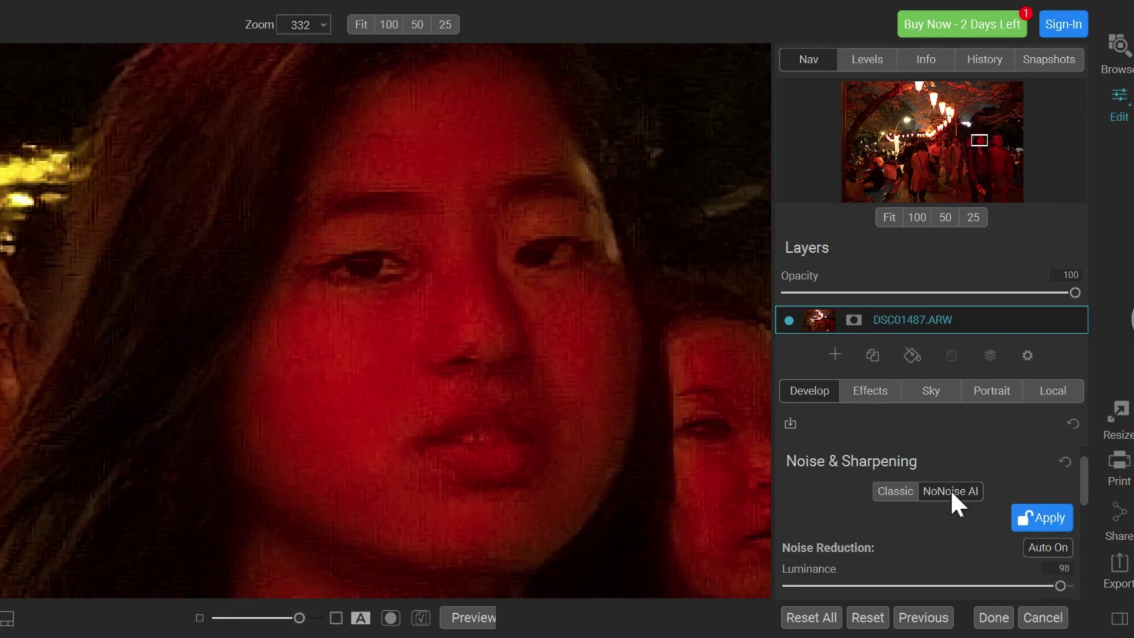
Step: Compare the NoNoise AI result on the woman's face with the original photo several times
key("ctrl+minus")
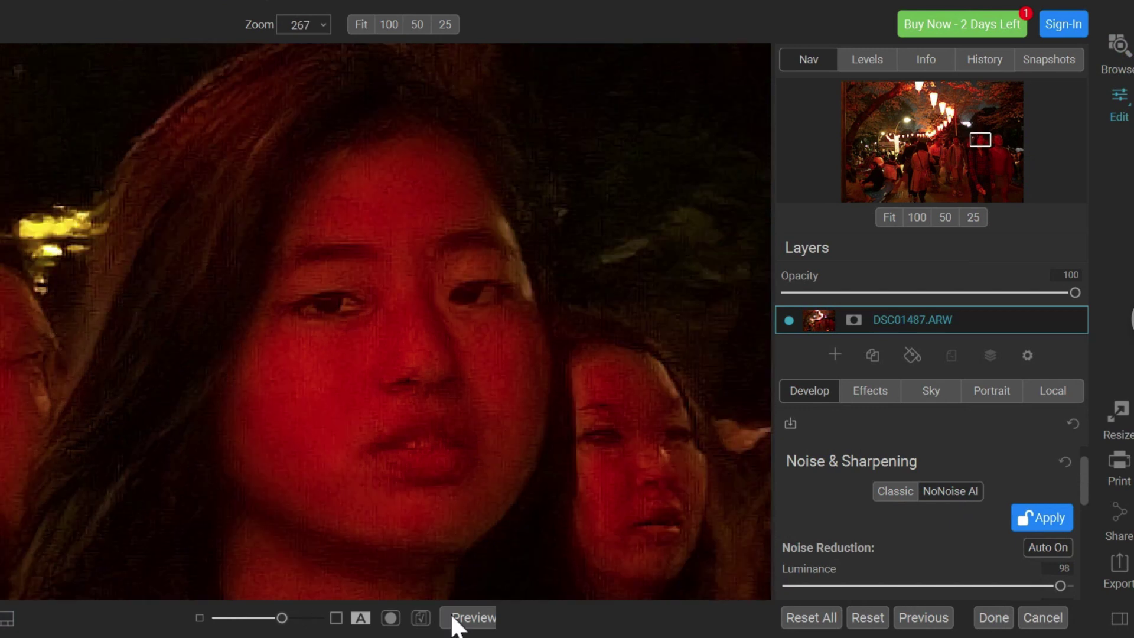
left_click(458, 618)
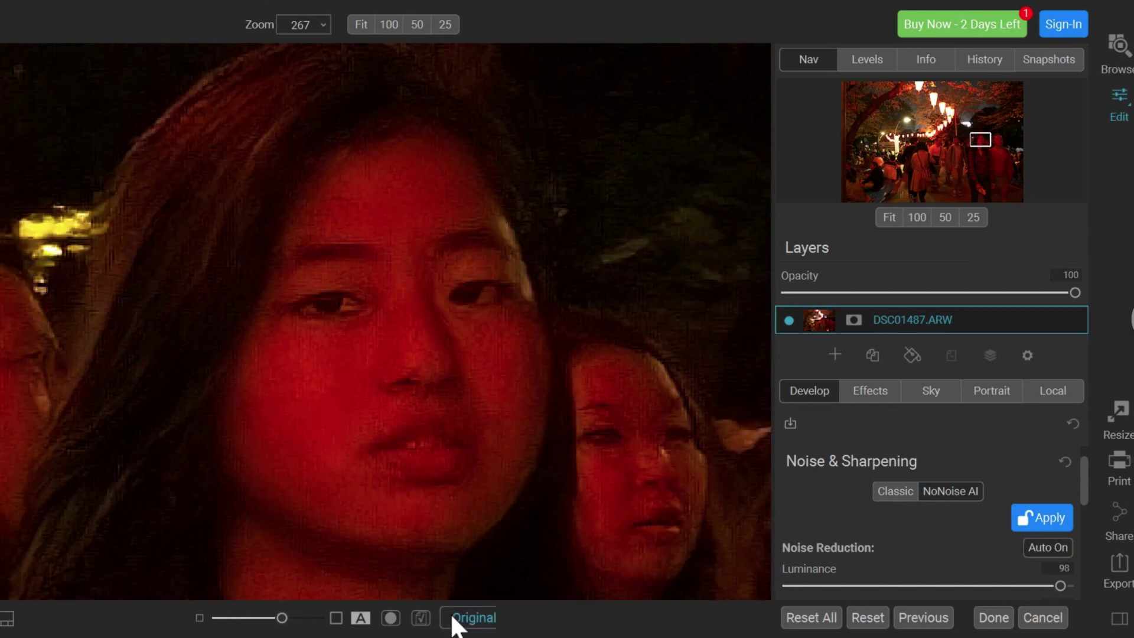
left_click(458, 618)
left_click(453, 617)
left_click(453, 617)
left_click(454, 617)
left_click(454, 617)
left_click(453, 617)
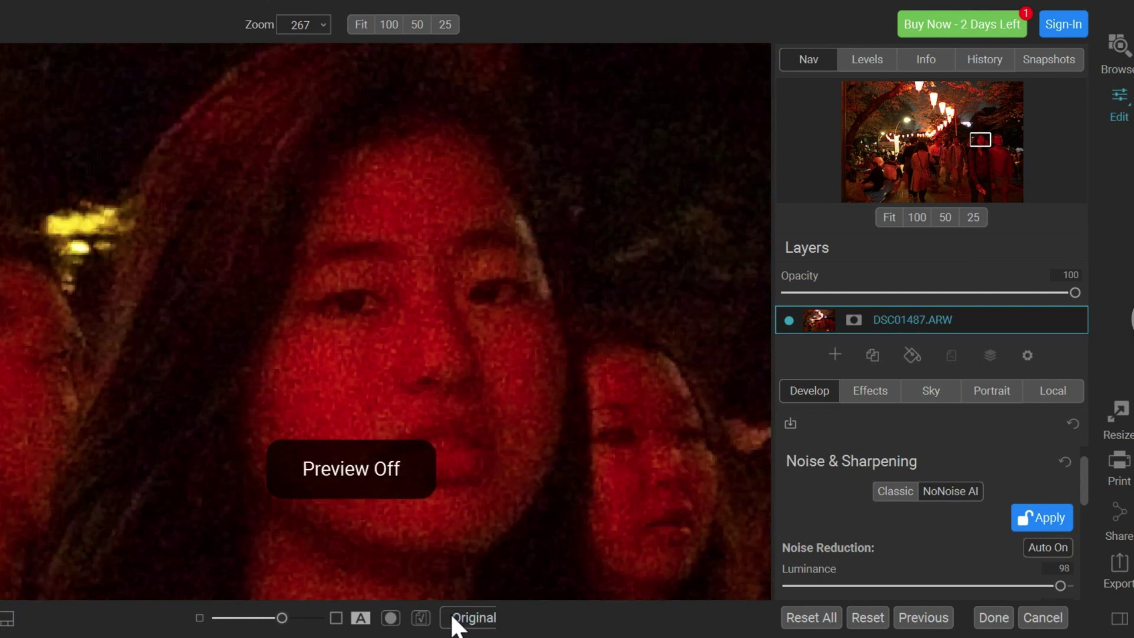
left_click(455, 618)
Step: Try the NoNoise AI Luminance reduction at 0 and raise it to 100
scroll(852, 555, "down", 2)
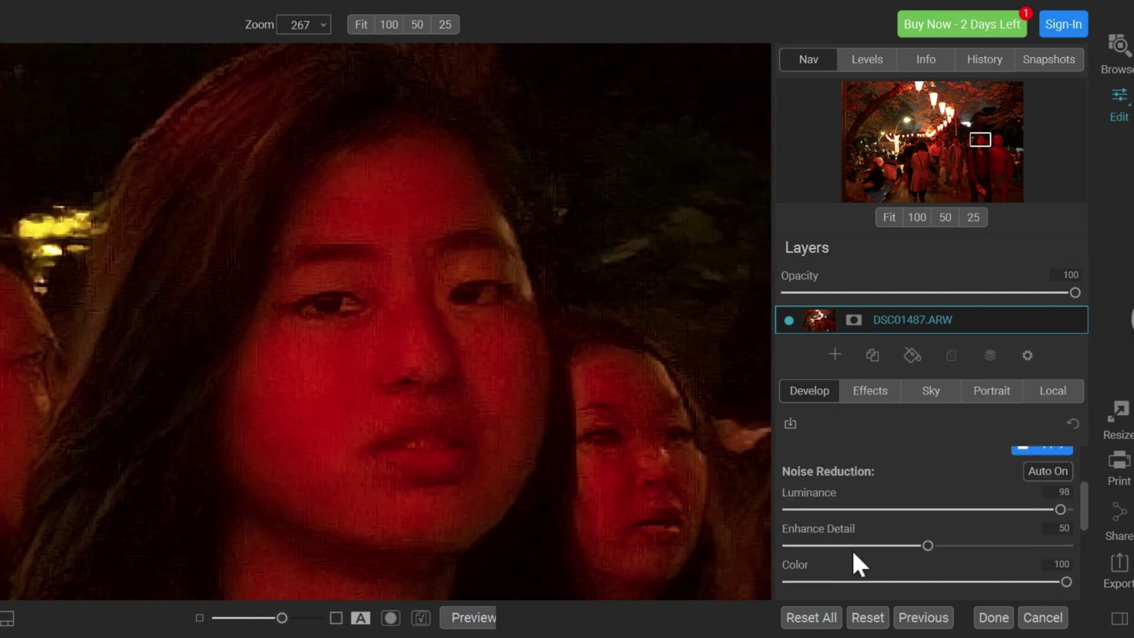
scroll(853, 553, "down", 1)
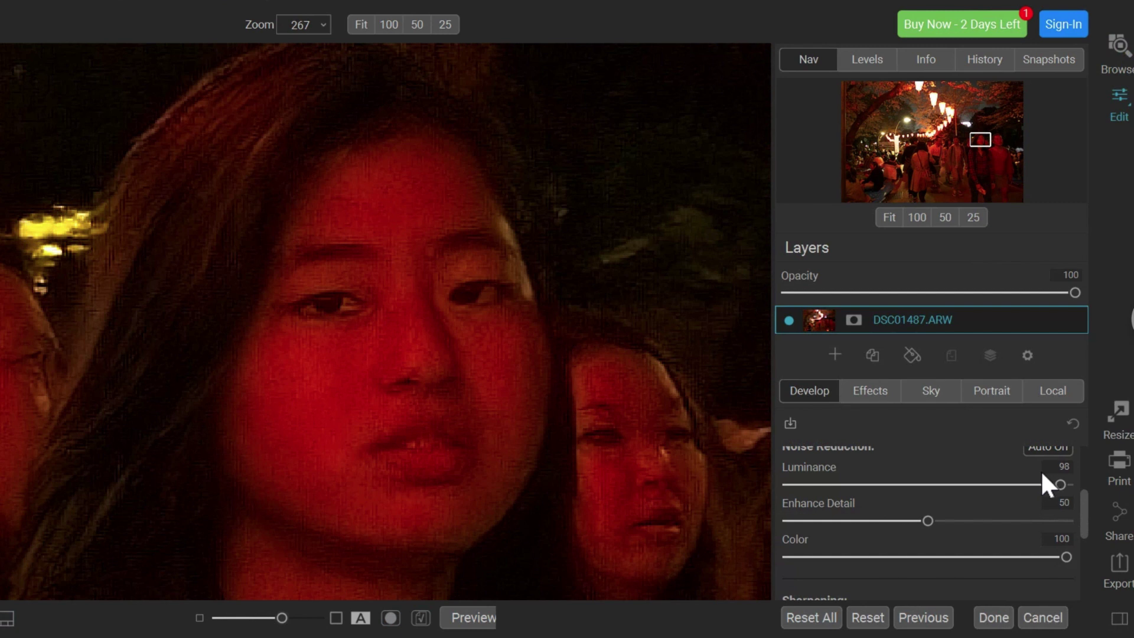
left_click_drag(1057, 483, 756, 480)
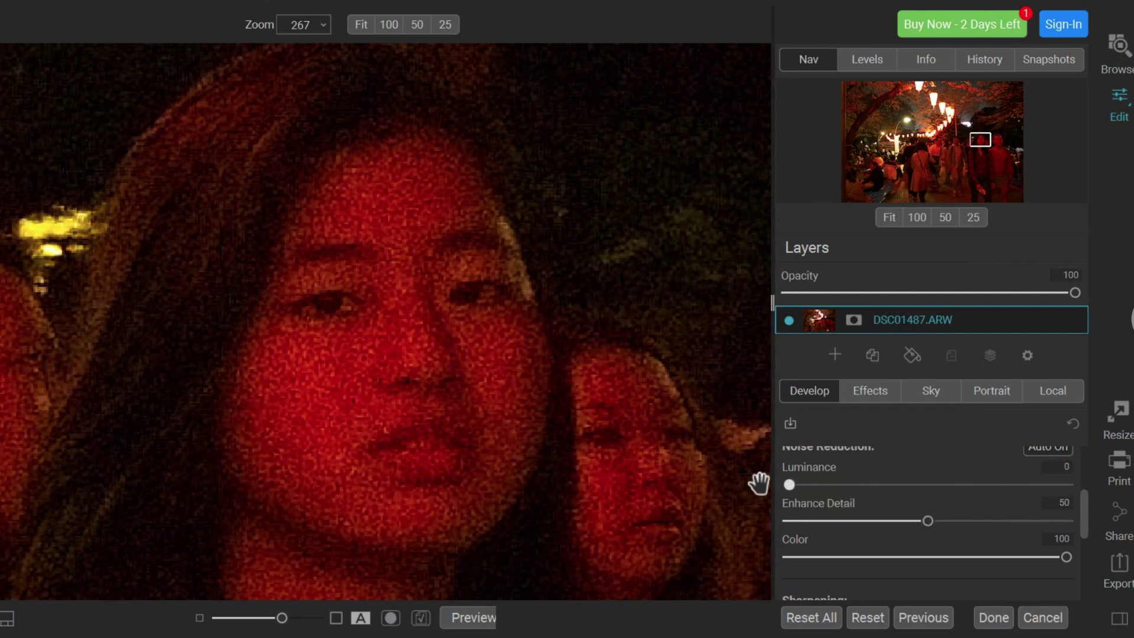
left_click_drag(840, 487, 1049, 503)
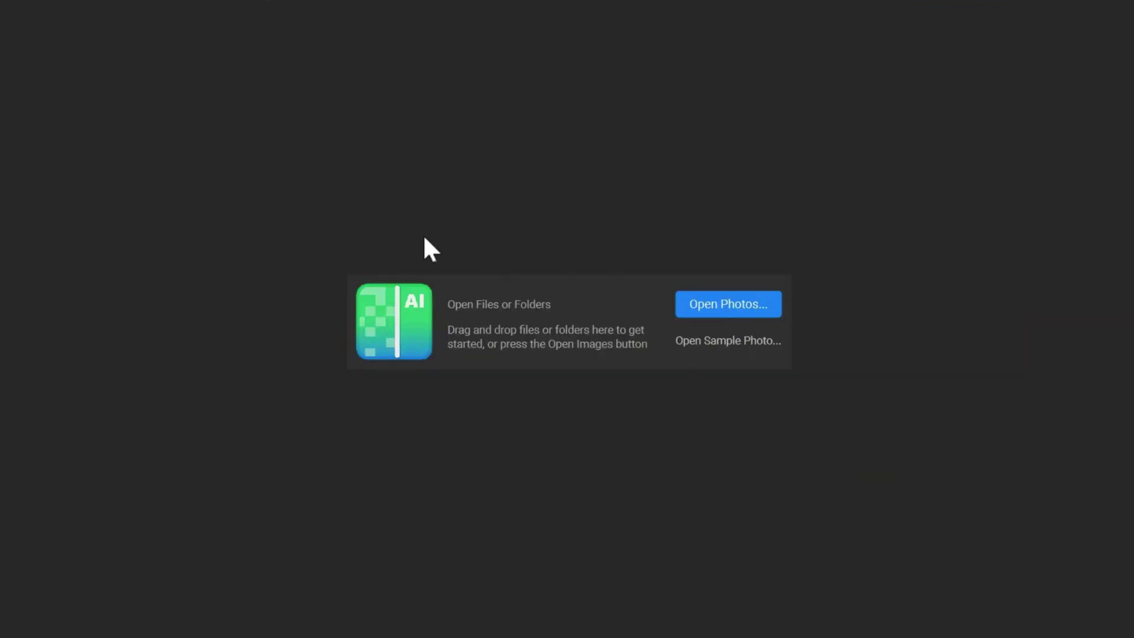
Step: Open the night street photo DSC01487 in the stand-alone ON1 NoNoise AI and inspect the woman's face up close
left_click(701, 312)
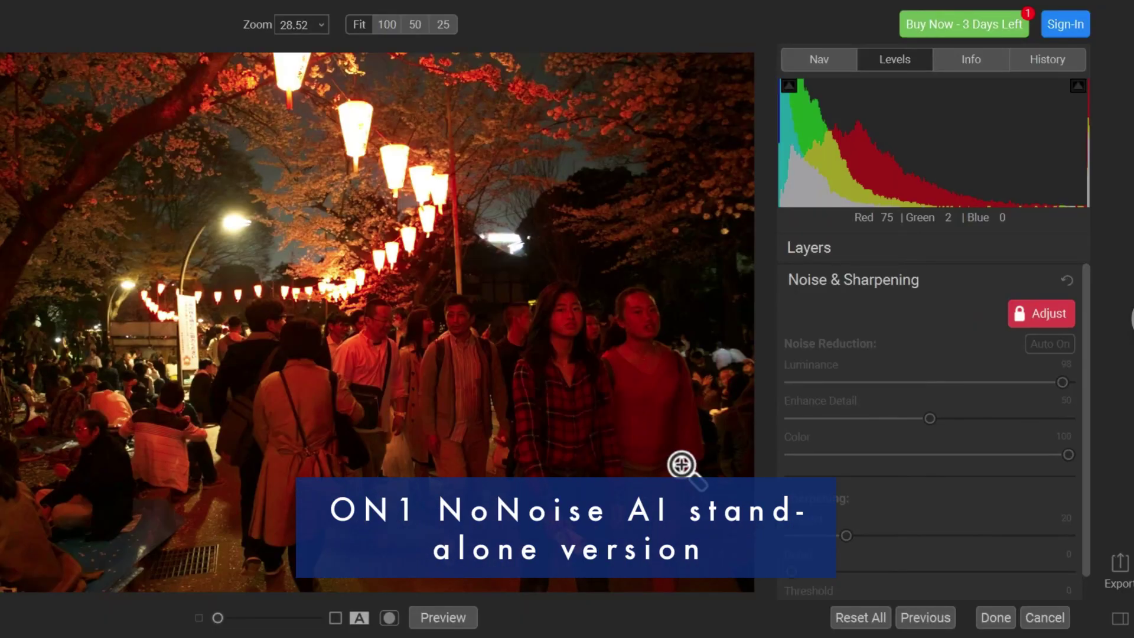
left_click(585, 302)
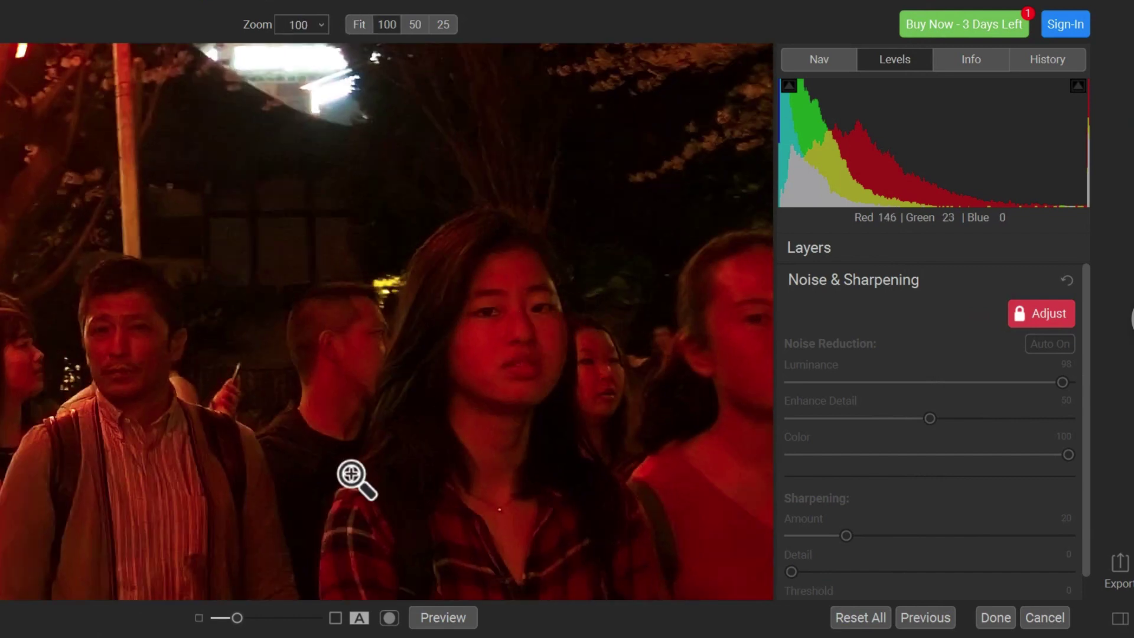
left_click_drag(237, 618, 266, 618)
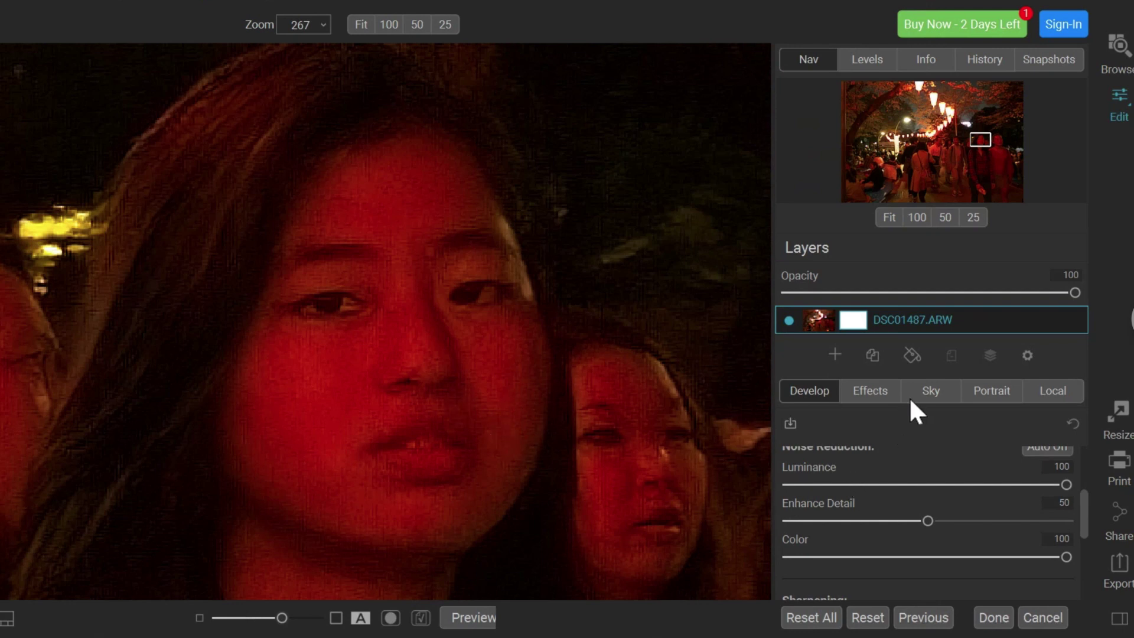
Step: Back in ON1 Photo RAW, set the photo's colour temperature to 2600 and fine-tune its tone
scroll(884, 483, "up", 1)
scroll(866, 530, "up", 10)
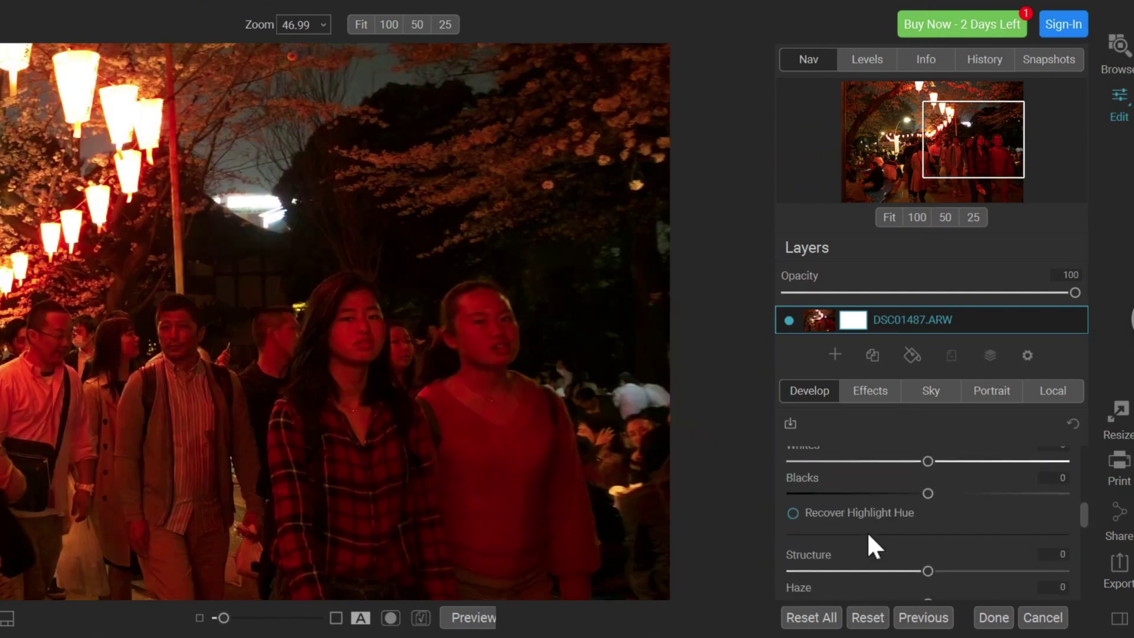
scroll(866, 531, "down", 1)
left_click_drag(845, 507, 805, 507)
scroll(948, 491, "up", 3)
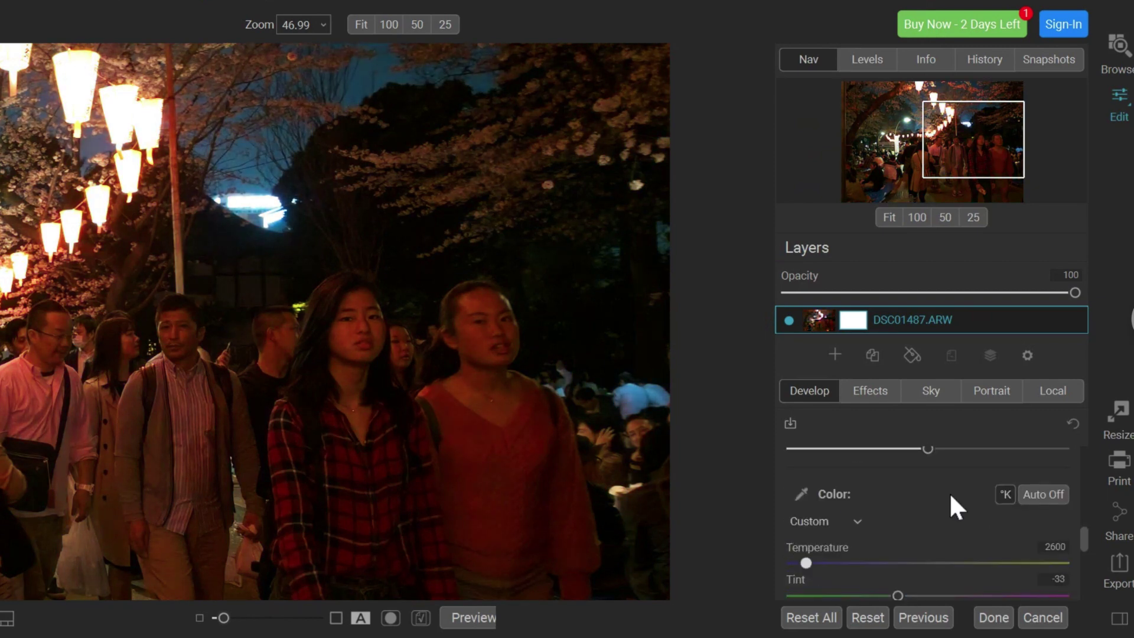
scroll(944, 500, "up", 3)
left_click_drag(944, 500, 954, 500)
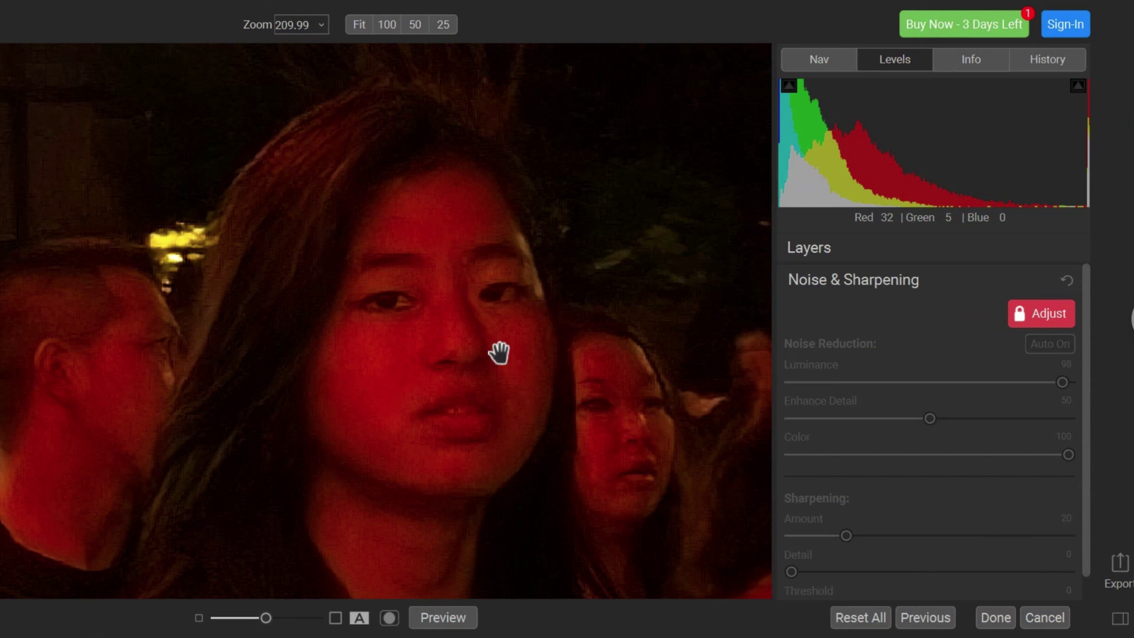
Step: In the stand-alone NoNoise AI, examine the file formats available for saving the photo, including DNG, and close the dialog without saving
key("ctrl+shift+s")
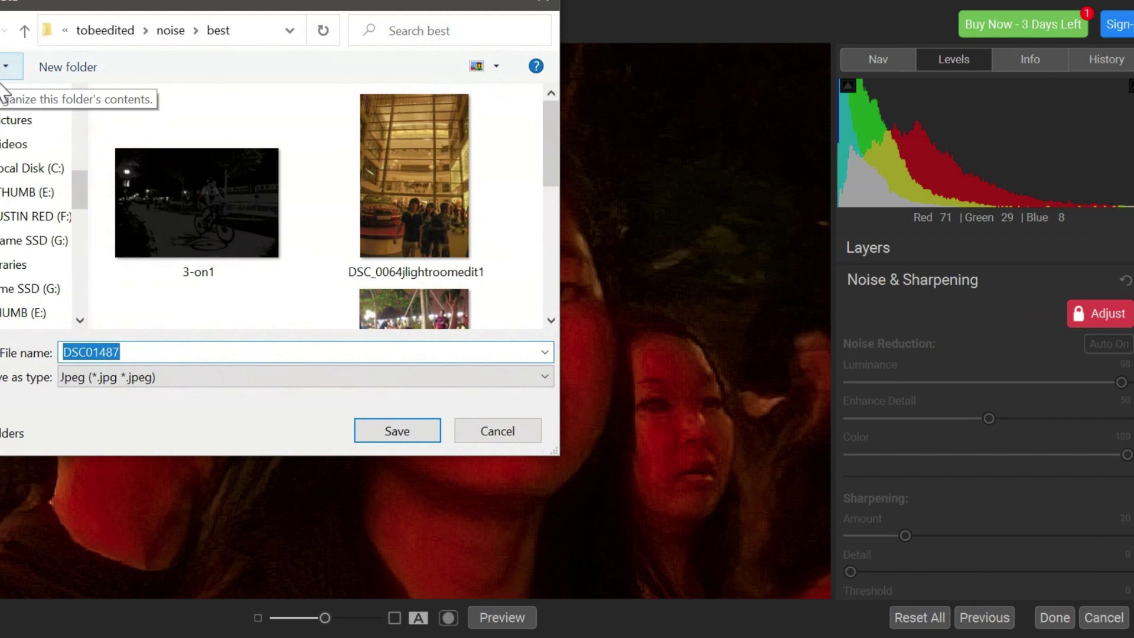
left_click(123, 377)
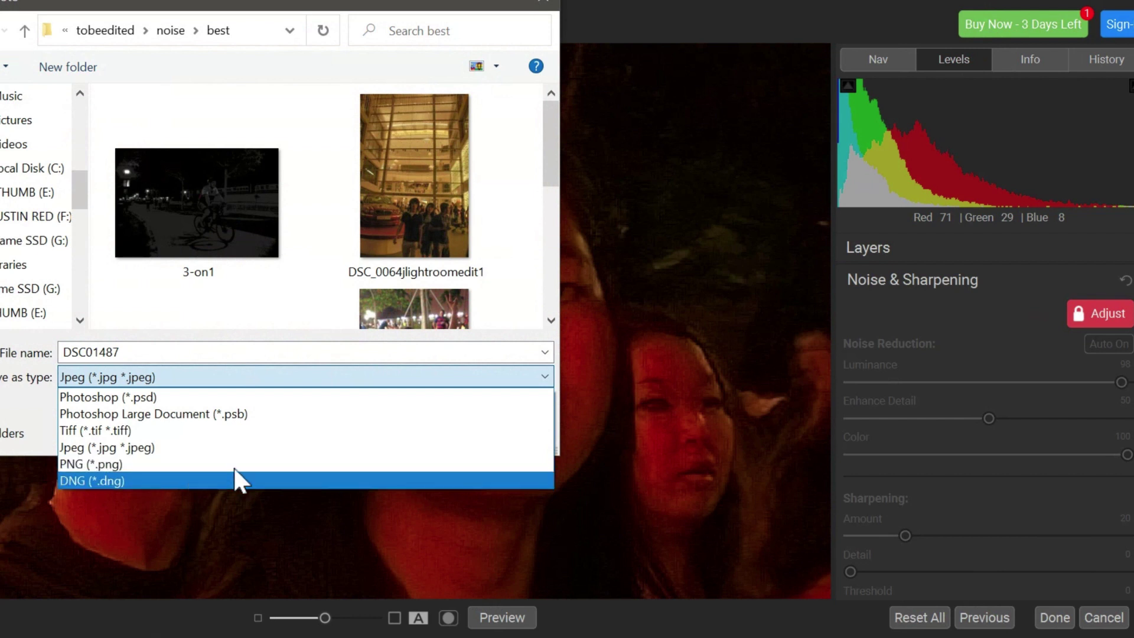
left_click(548, 12)
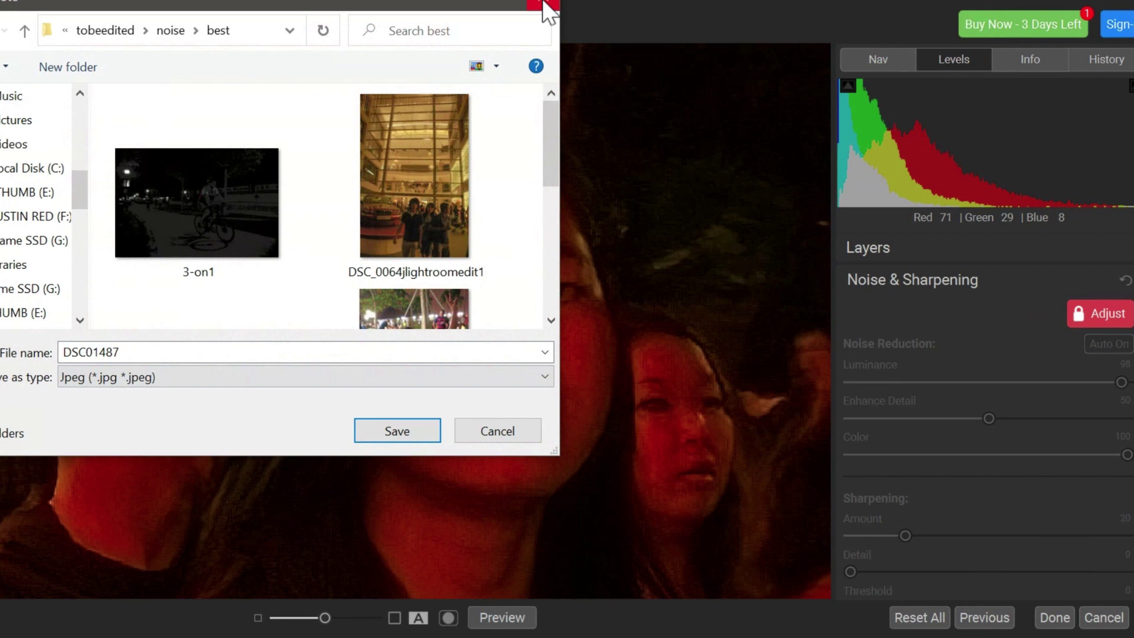
left_click(548, 9)
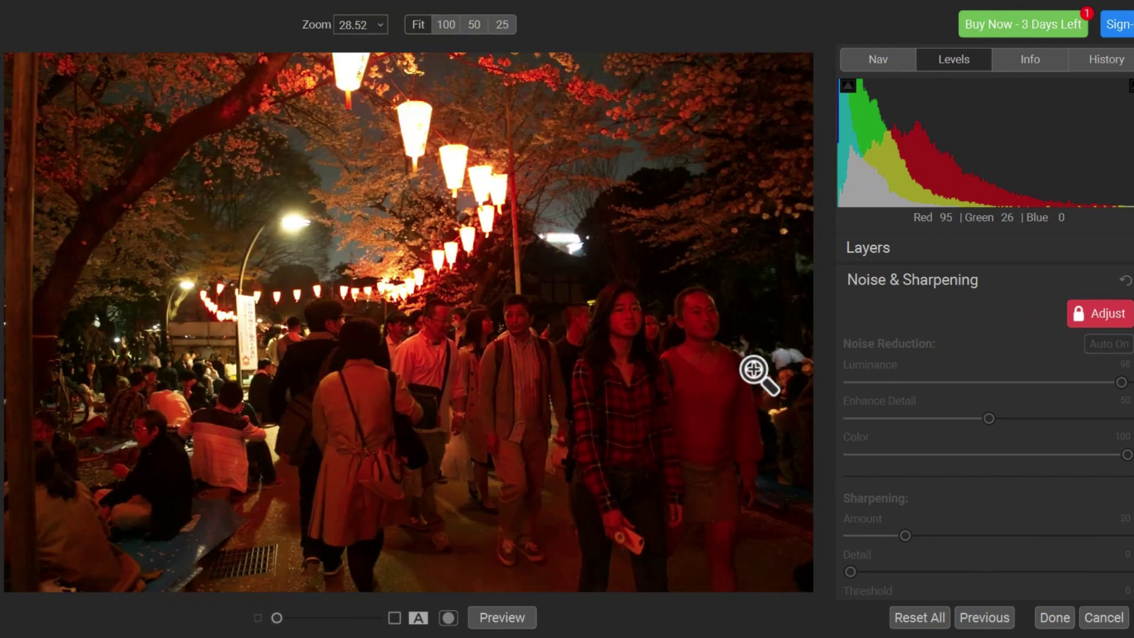